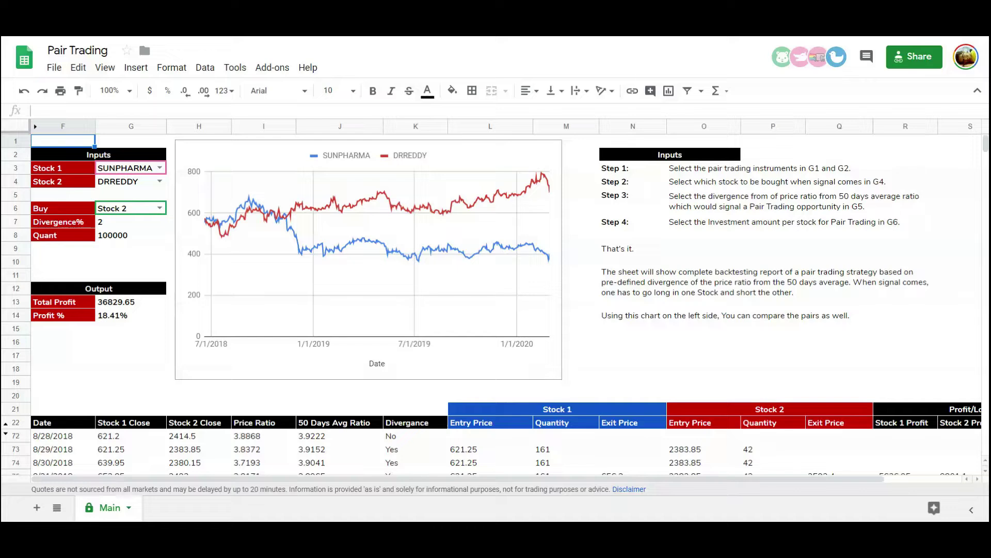
Enter HDFCBANK as Stock 1 in cell G3 from the autocomplete.
{"action": "left_click", "coordinate": [136, 168]}
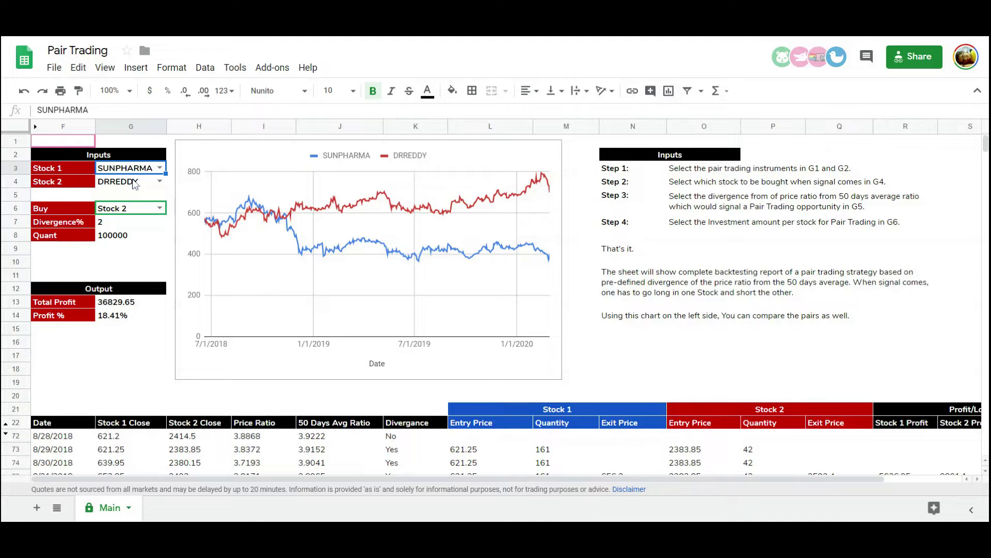
{"action": "left_click", "coordinate": [134, 182]}
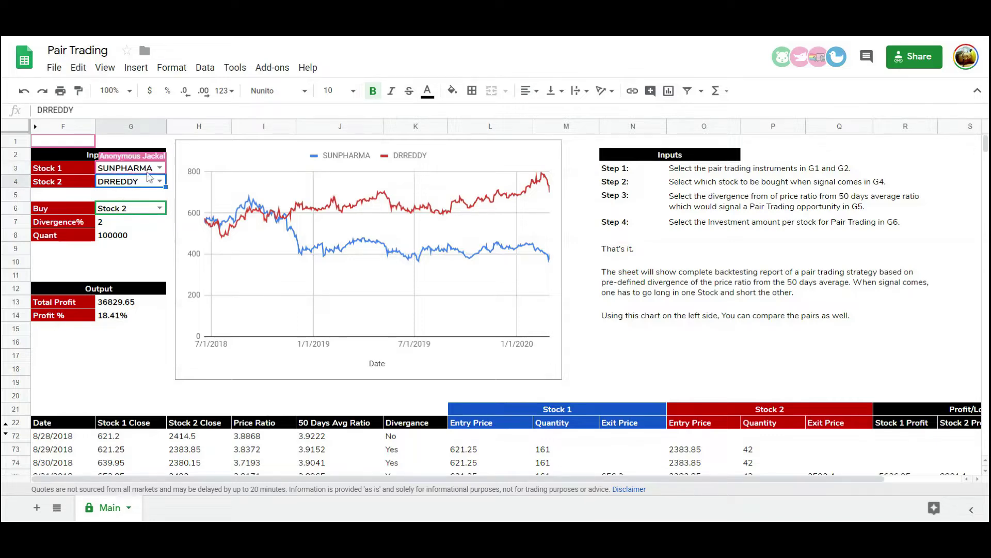
{"action": "left_click", "coordinate": [148, 173]}
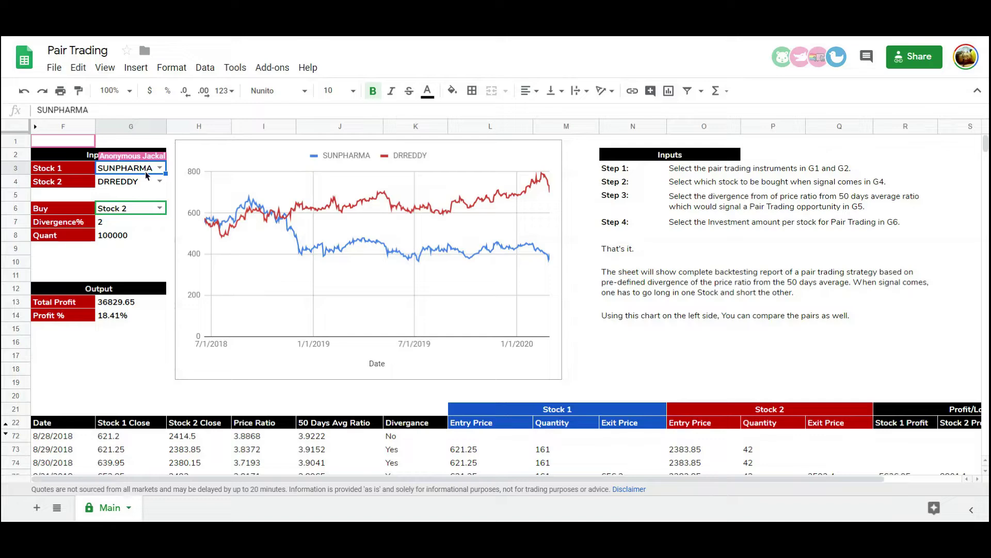
{"action": "type", "text": "hdfcbank"}
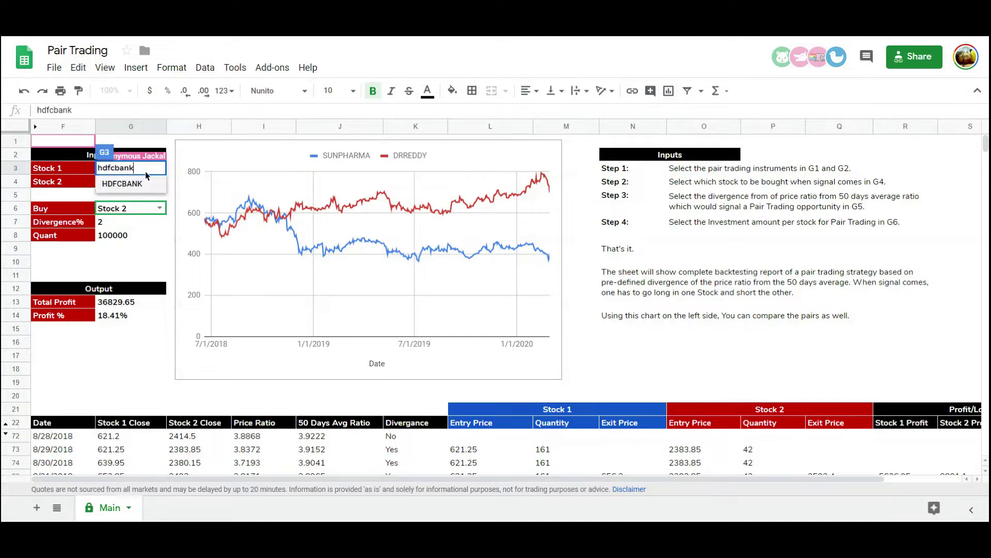
{"action": "left_click", "coordinate": [136, 183]}
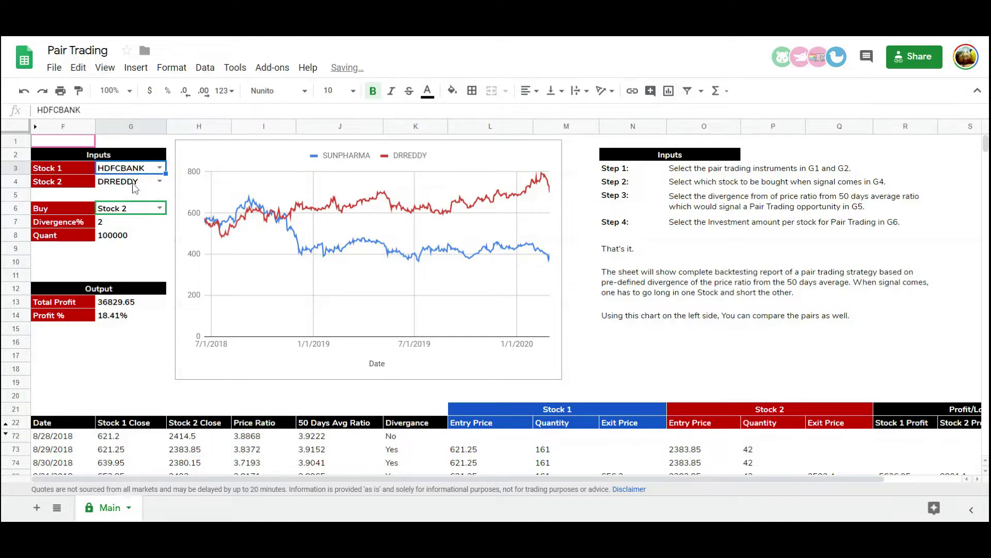
Enter KOTAKBANK as Stock 2 in G4 and let the chart and data table refresh.
{"action": "type", "text": "kota"}
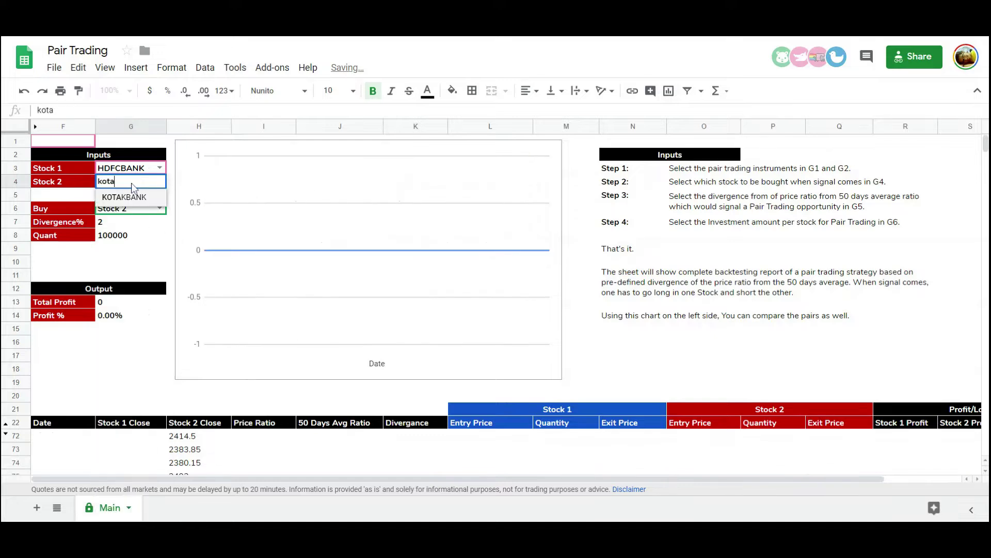
{"action": "left_click", "coordinate": [128, 198]}
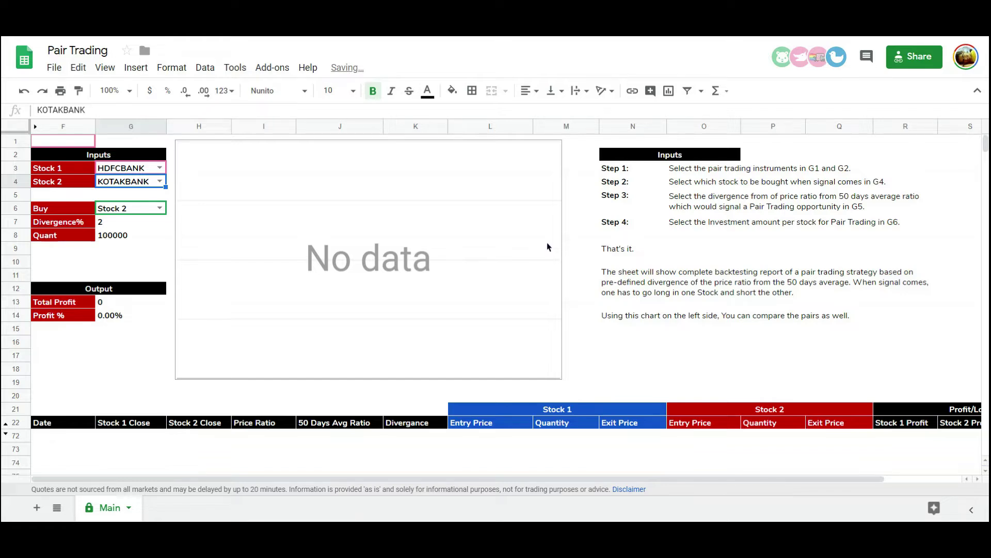
{"action": "left_click", "coordinate": [575, 195]}
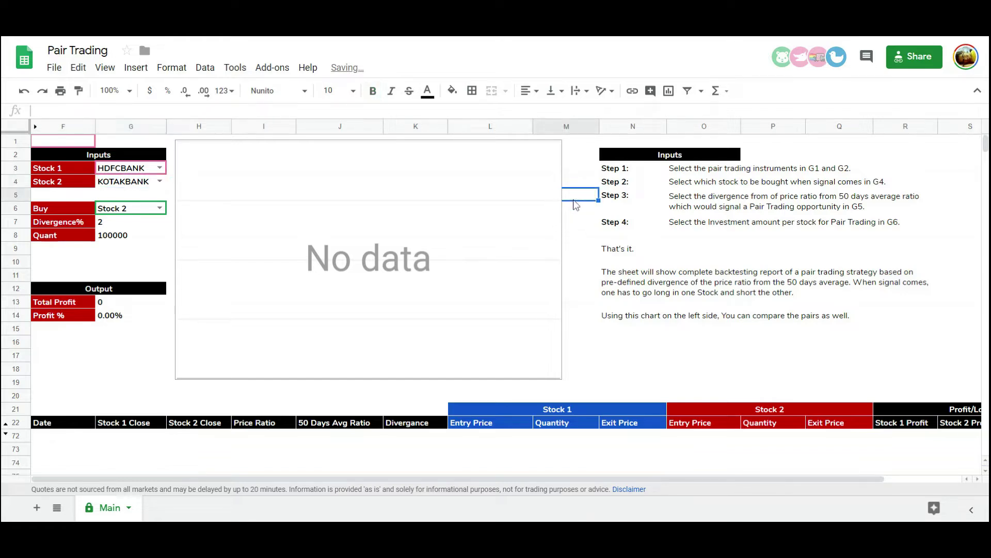
{"action": "left_click", "coordinate": [144, 198]}
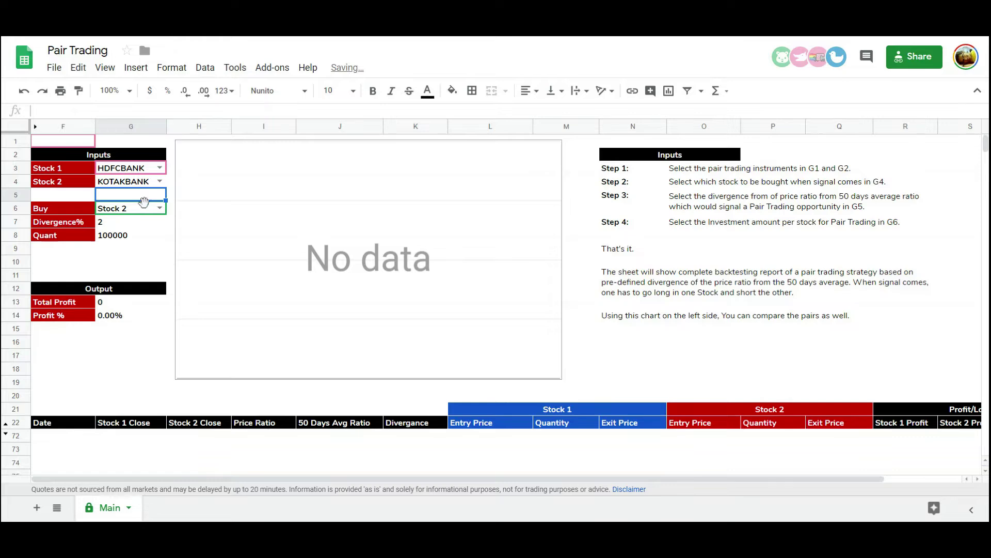
{"action": "scroll", "coordinate": [178, 302], "scroll_direction": "down", "scroll_amount": 4}
{"action": "scroll", "coordinate": [178, 302], "scroll_direction": "up", "scroll_amount": 4}
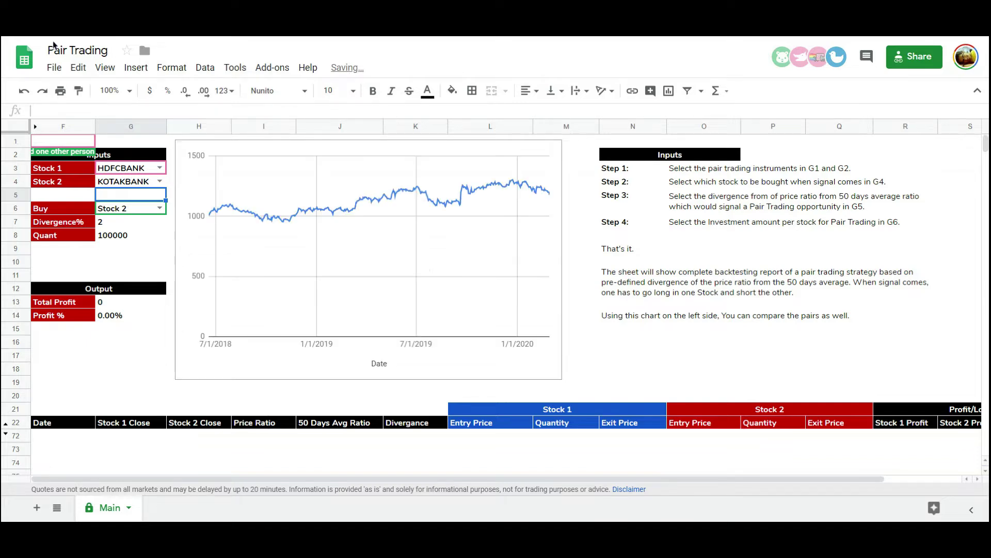
{"action": "left_click", "coordinate": [574, 210]}
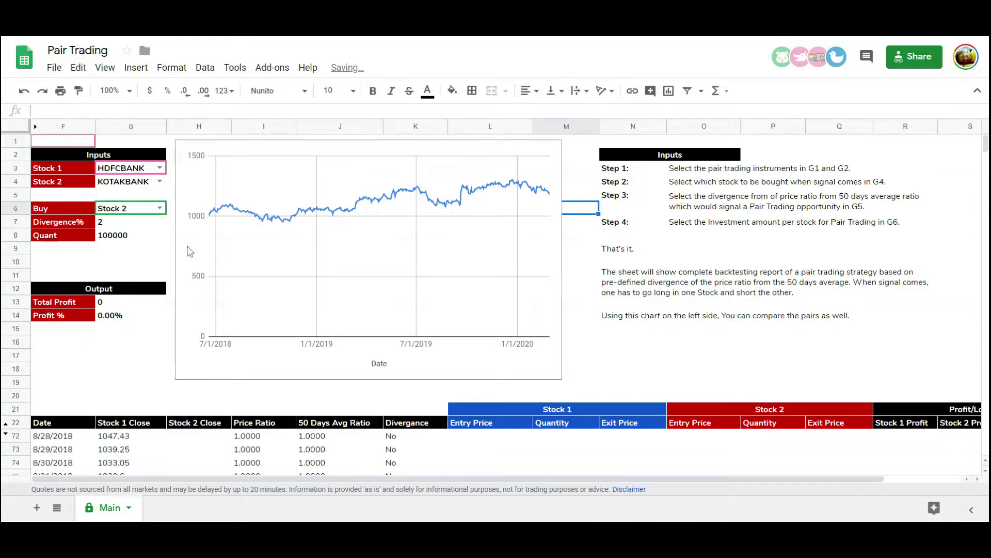
{"action": "left_click", "coordinate": [131, 168]}
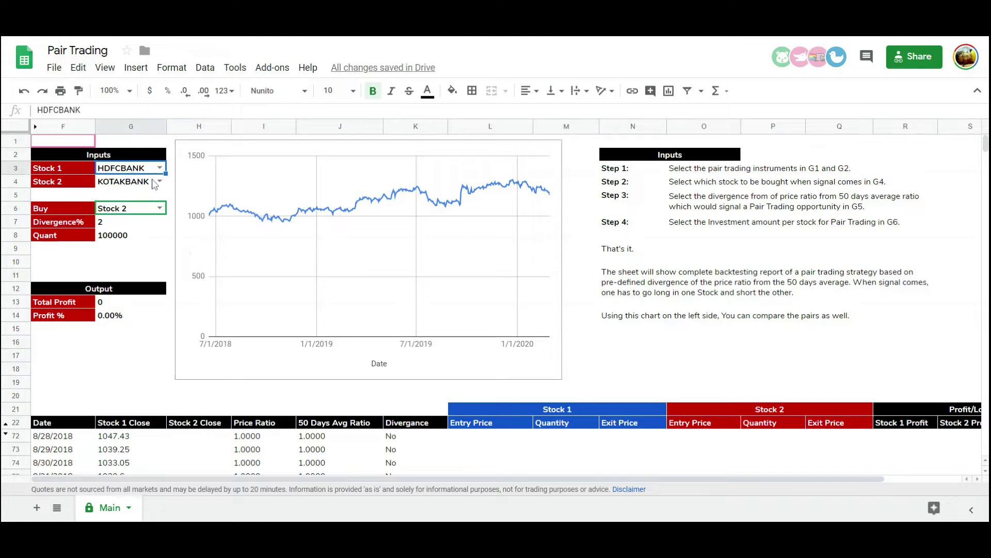
Enter HINDALCO in G3 and NATIONALUM in G4, yielding -17994.15 (-9.00%) total profit.
{"action": "type", "text": "hinda"}
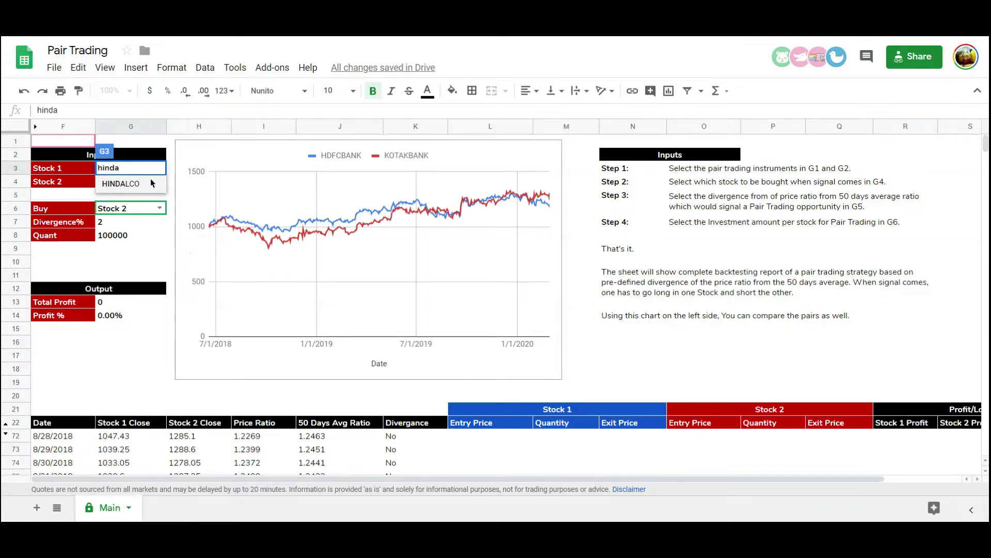
{"action": "left_click", "coordinate": [153, 184]}
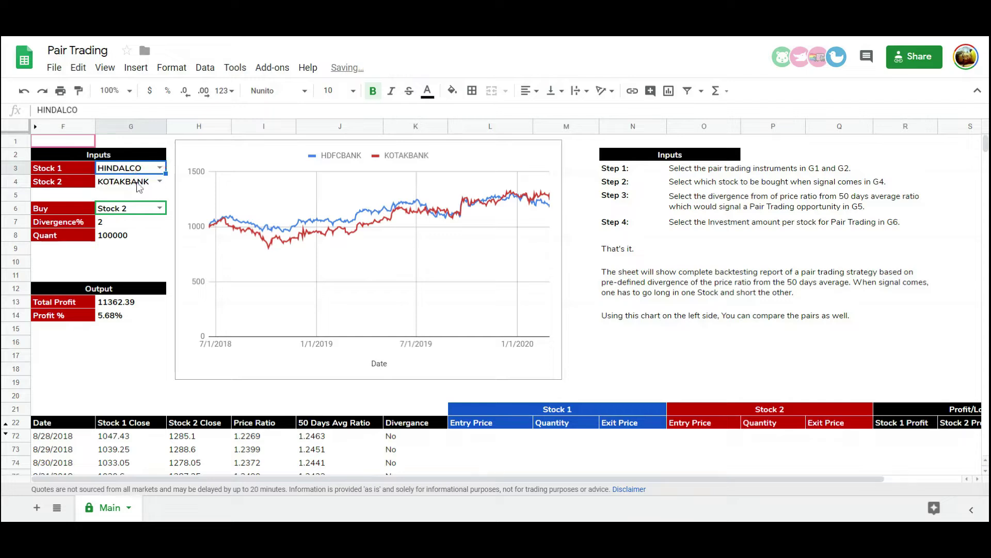
{"action": "left_click", "coordinate": [139, 187]}
{"action": "type", "text": "nalco"}
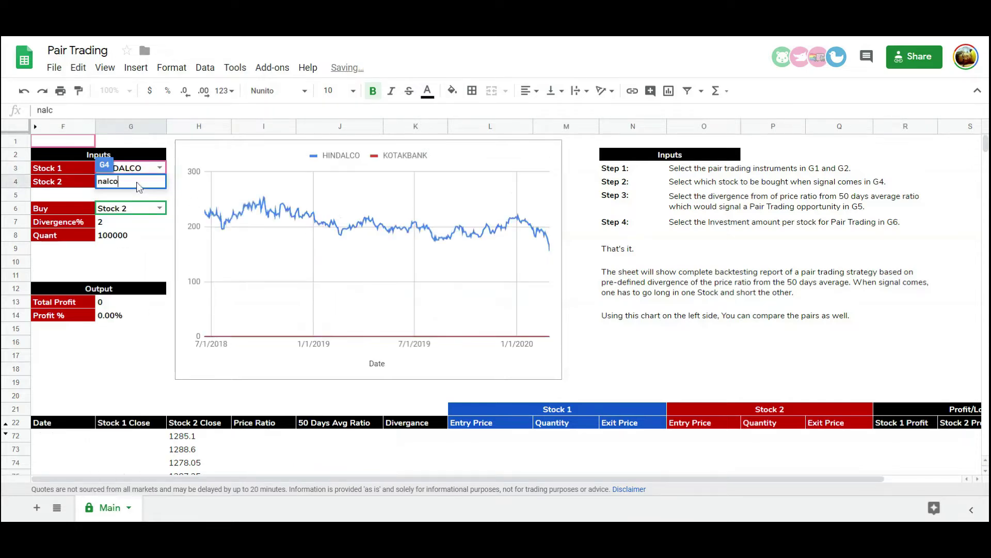
{"action": "key", "text": "BackSpace"}
{"action": "key", "text": "BackSpace"}
{"action": "key", "text": "BackSpace"}
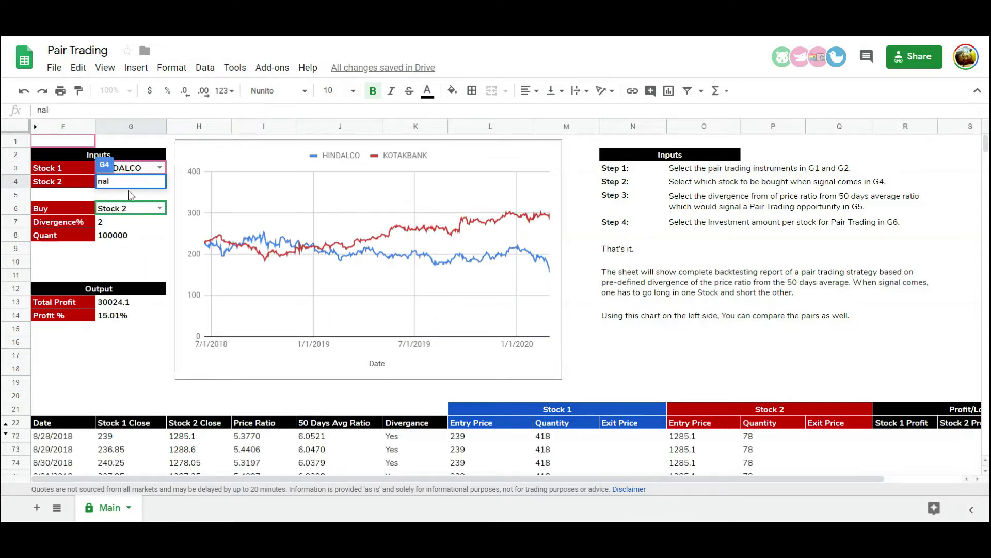
{"action": "type", "text": "t"}
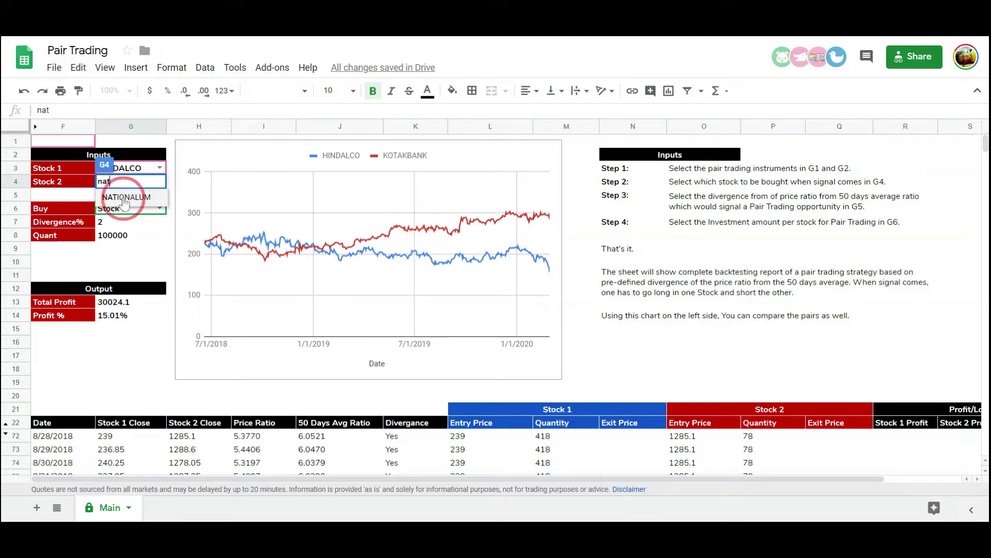
{"action": "left_click", "coordinate": [127, 197]}
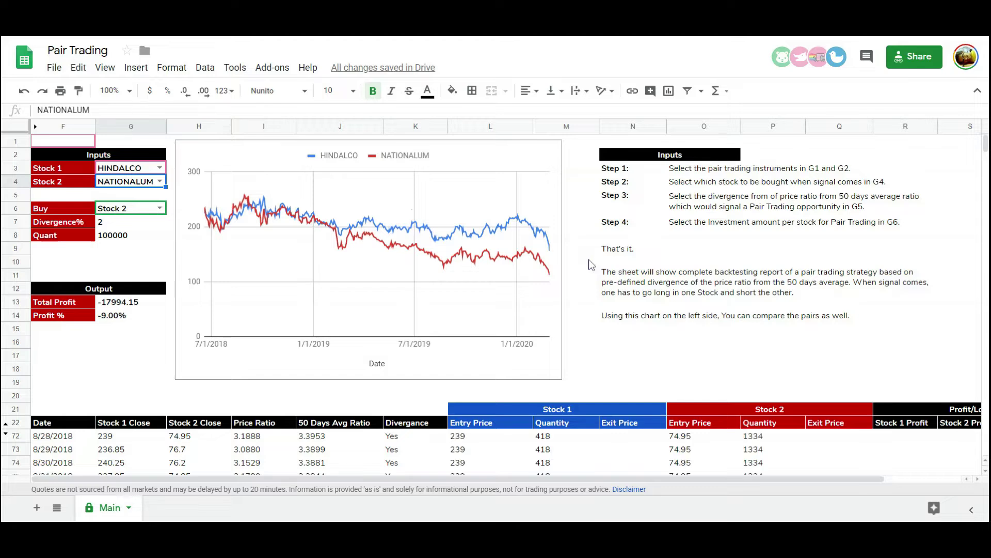
{"action": "left_click", "coordinate": [587, 253]}
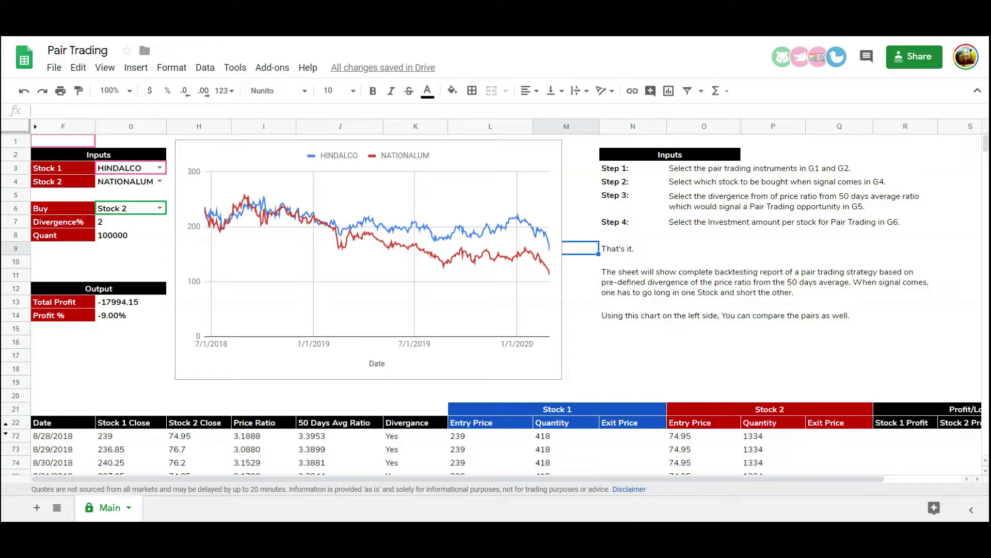
{"action": "left_click", "coordinate": [135, 172]}
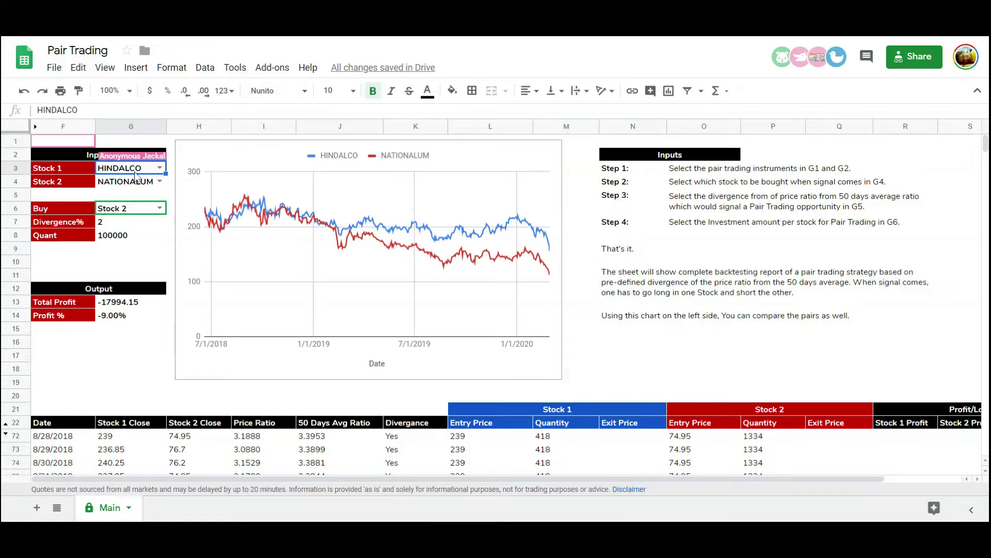
Enter BERGEPAINT in G3 and ASIANPAINT in G4, giving -855.95 (-0.43%) total profit.
{"action": "type", "text": "berg"}
{"action": "left_click", "coordinate": [129, 185]}
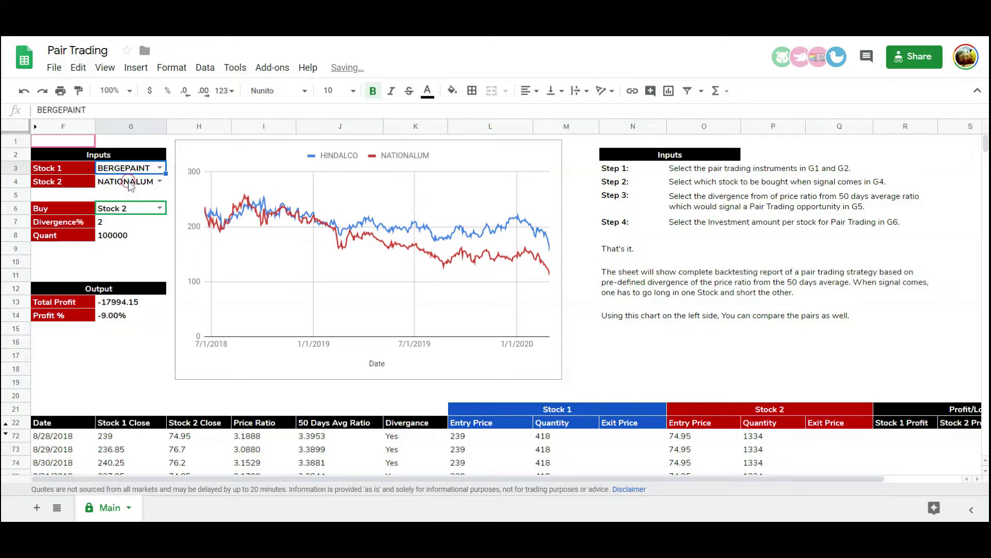
{"action": "left_click", "coordinate": [129, 185]}
{"action": "type", "text": "asa"}
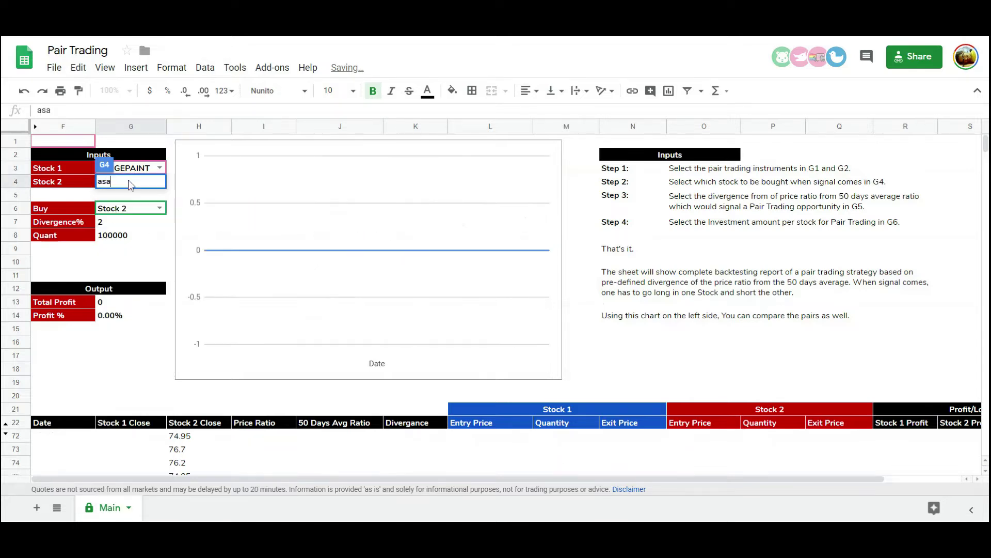
{"action": "key", "text": "BackSpace"}
{"action": "type", "text": "i"}
{"action": "left_click", "coordinate": [125, 204]}
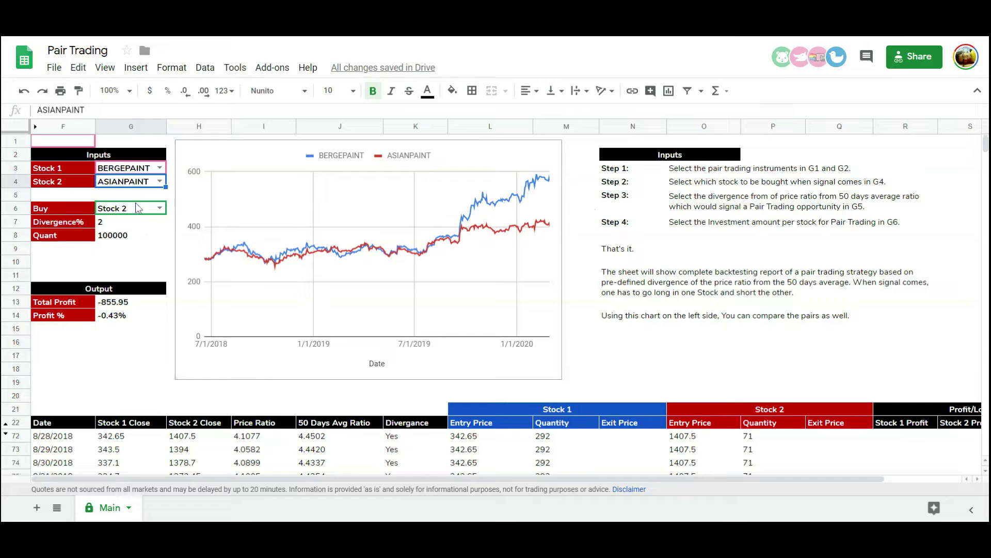
Replace Stock 1 in G3 with MRF.
{"action": "left_click", "coordinate": [133, 173]}
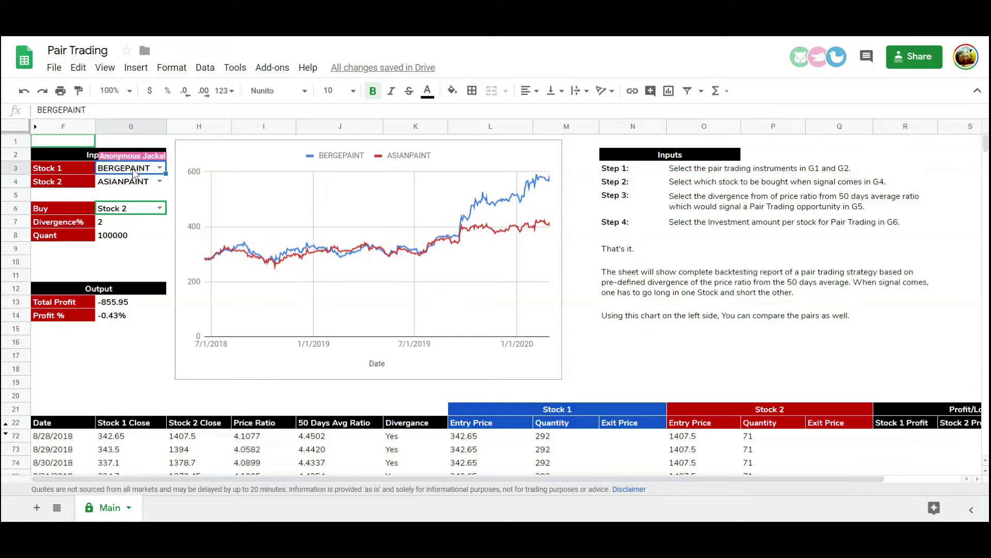
{"action": "key", "text": "BackSpace"}
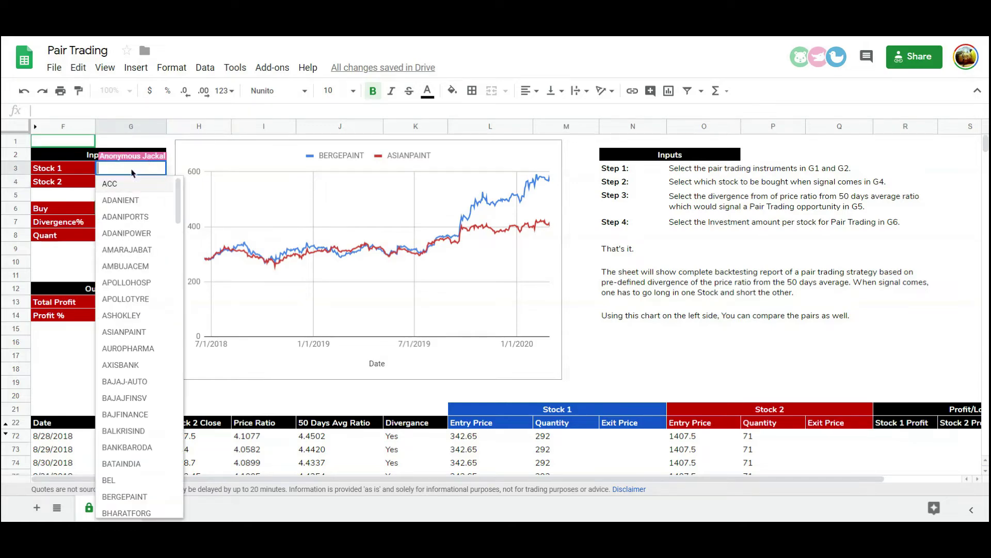
{"action": "type", "text": "mrf"}
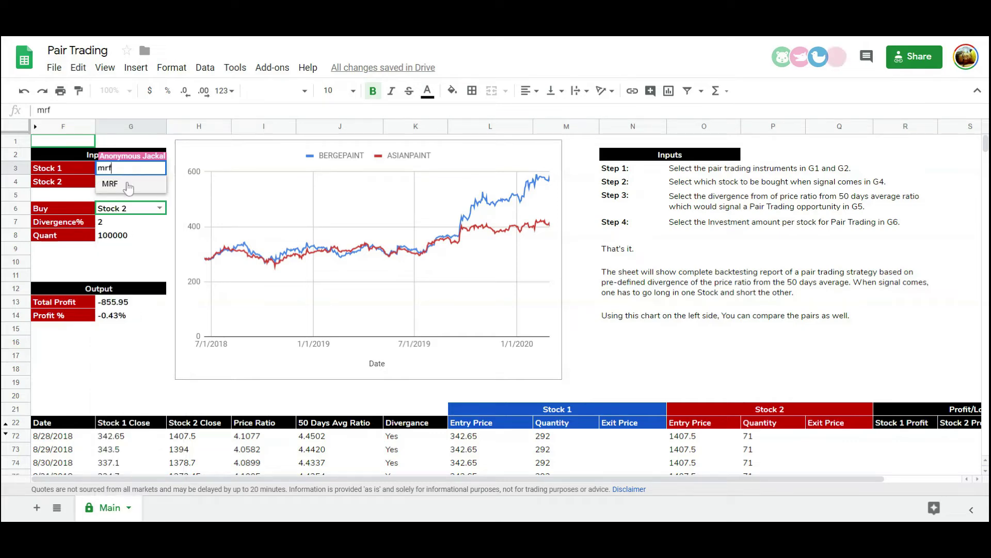
{"action": "left_click", "coordinate": [128, 186]}
Set Stock 2 in G4 to APOLLOTYRE, correcting an initial APOLLOHOSP pick.
{"action": "double_click", "coordinate": [130, 188]}
{"action": "type", "text": "a"}
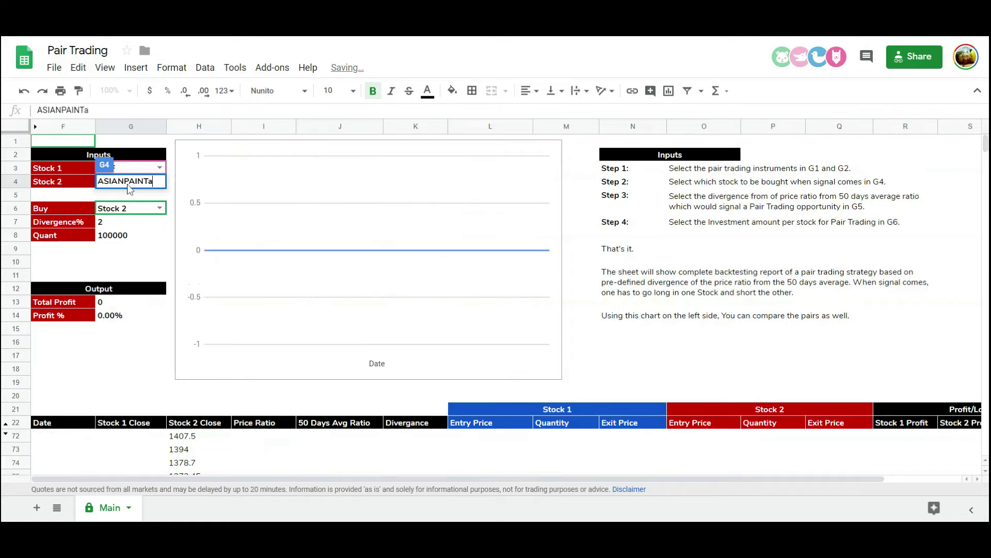
{"action": "key", "text": "ctrl+a"}
{"action": "type", "text": "apollo"}
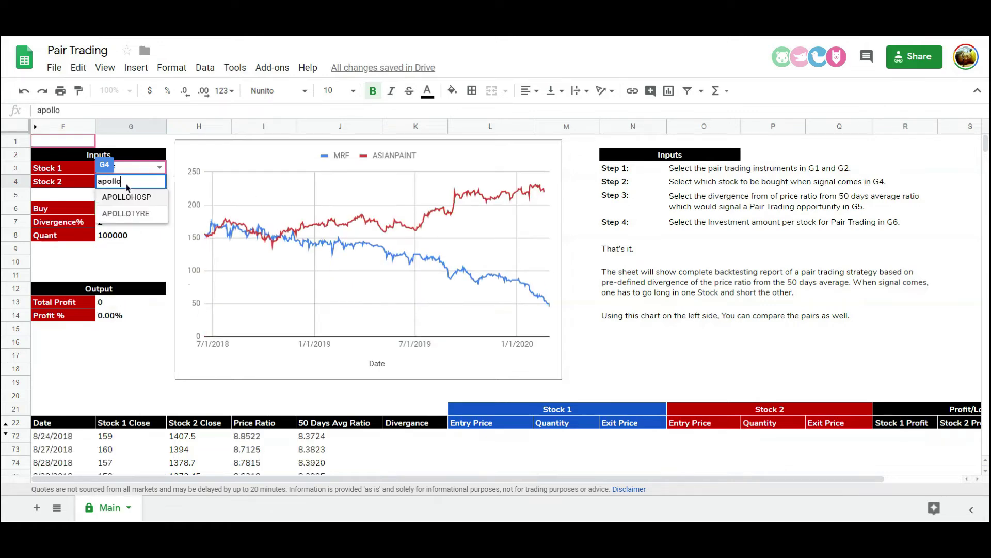
{"action": "left_click", "coordinate": [127, 197]}
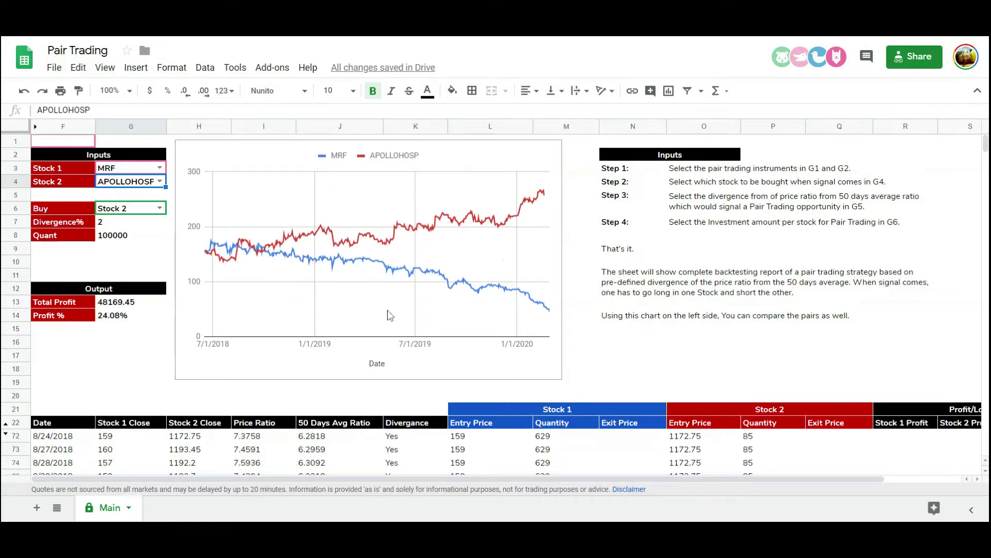
{"action": "type", "text": "apol"}
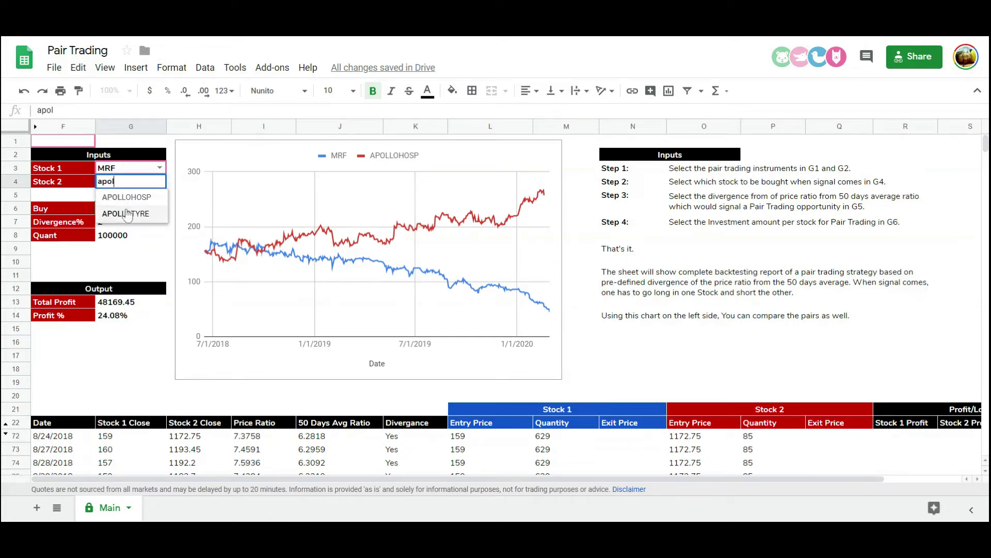
{"action": "left_click", "coordinate": [126, 213]}
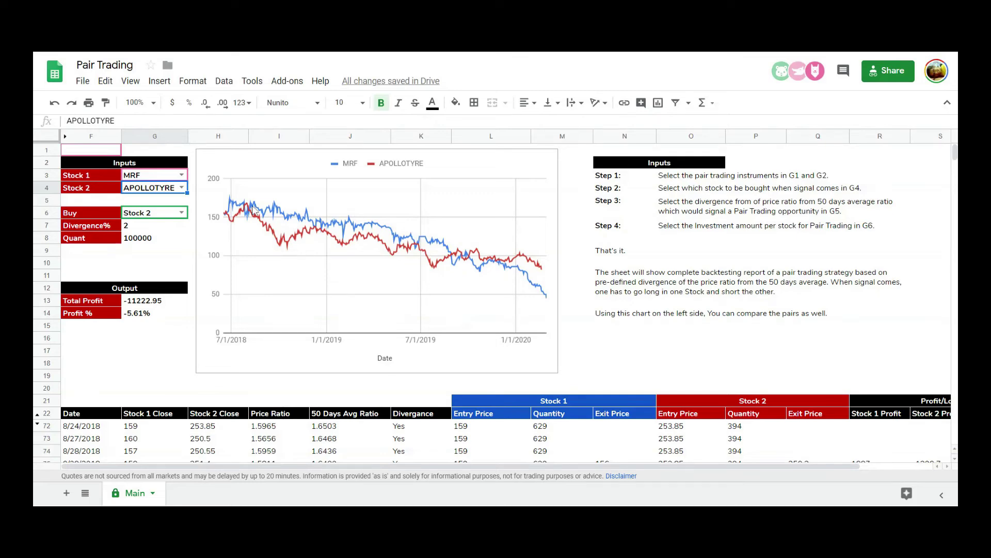
{"action": "left_click", "coordinate": [166, 178]}
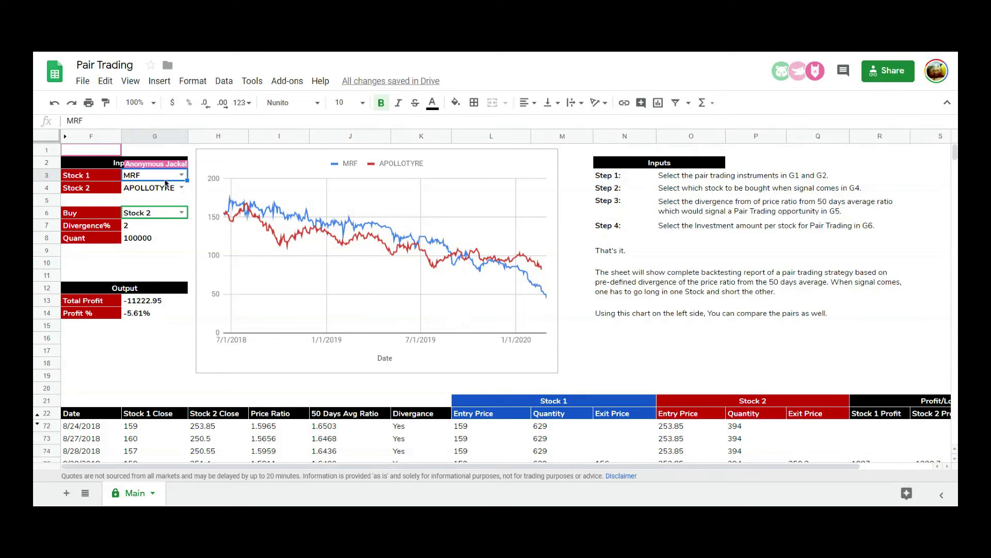
Pair BAJAJ-AUTO in G3 with MARUTI in G4.
{"action": "type", "text": "b"}
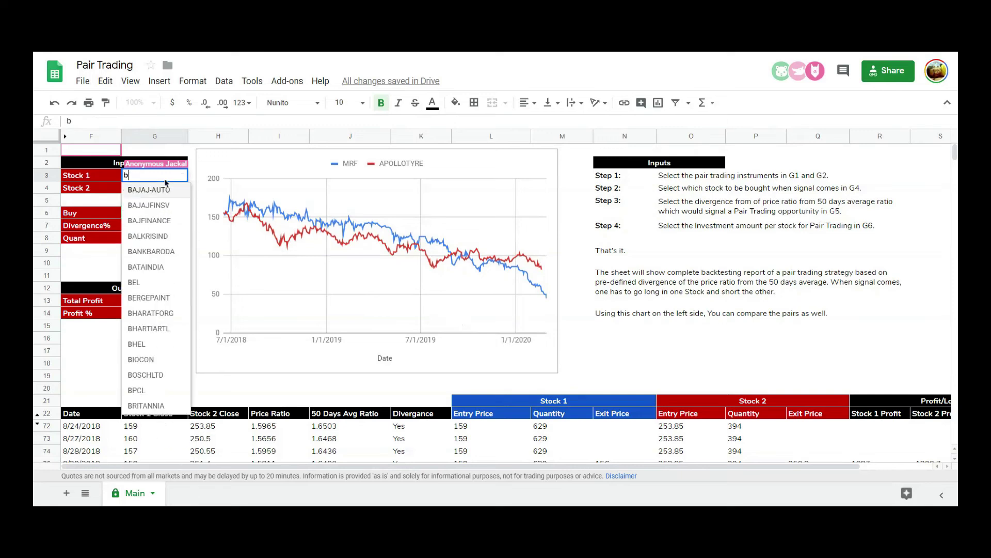
{"action": "left_click", "coordinate": [154, 190]}
{"action": "left_click", "coordinate": [157, 188]}
{"action": "type", "text": "m"}
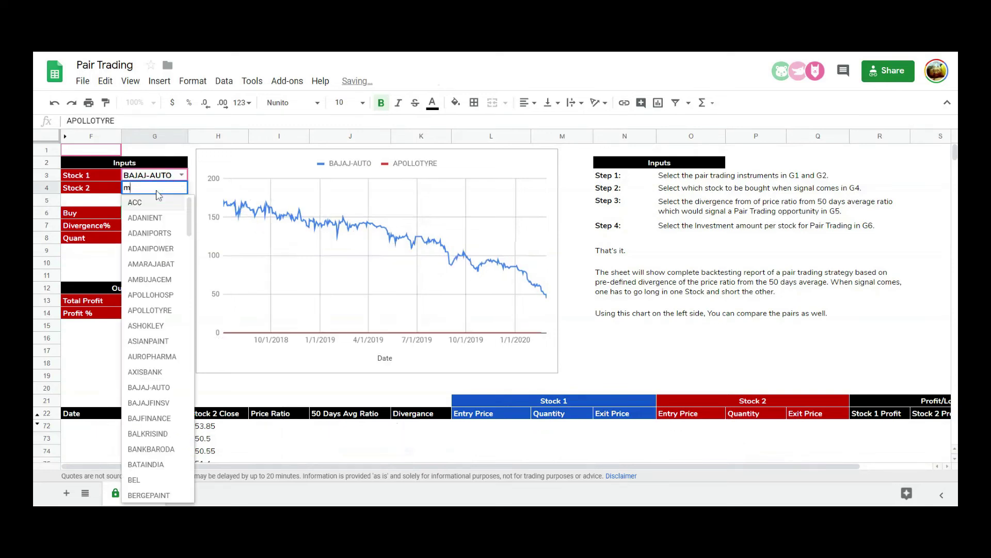
{"action": "type", "text": "aru"}
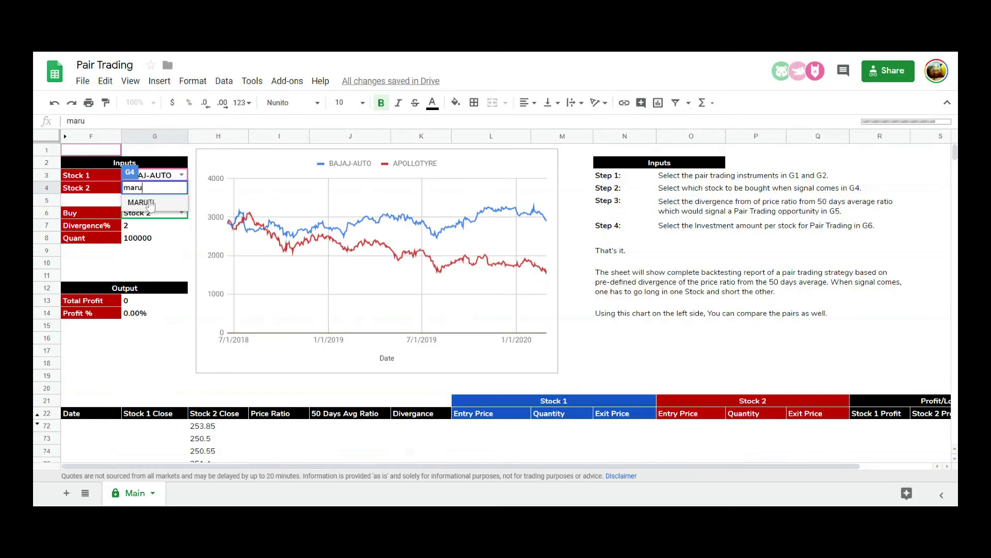
{"action": "left_click", "coordinate": [150, 203]}
Change the Quant in G8 from 100000 to 200000, giving total profit 10570.1 (2.64%).
{"action": "left_click", "coordinate": [147, 228]}
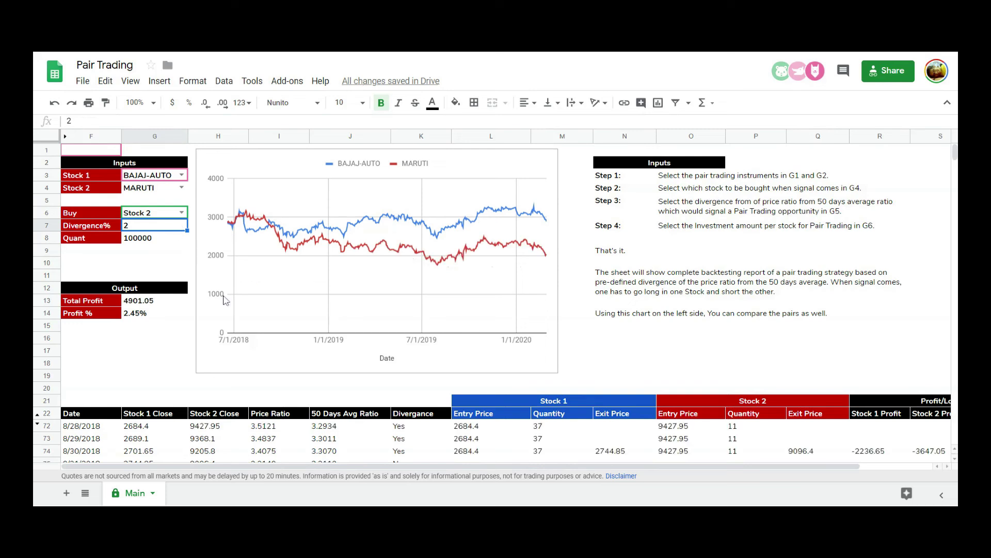
{"action": "left_click", "coordinate": [137, 241]}
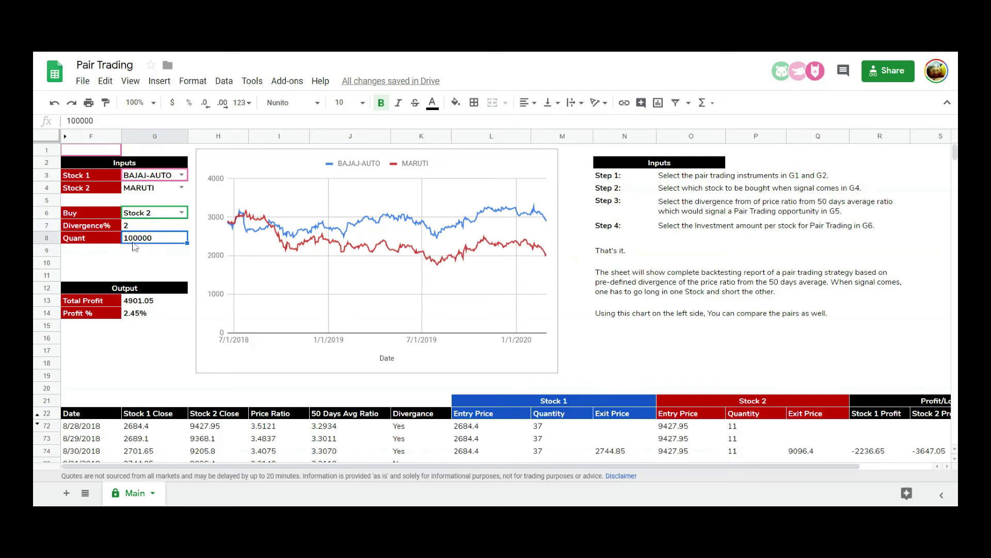
{"action": "double_click", "coordinate": [132, 241]}
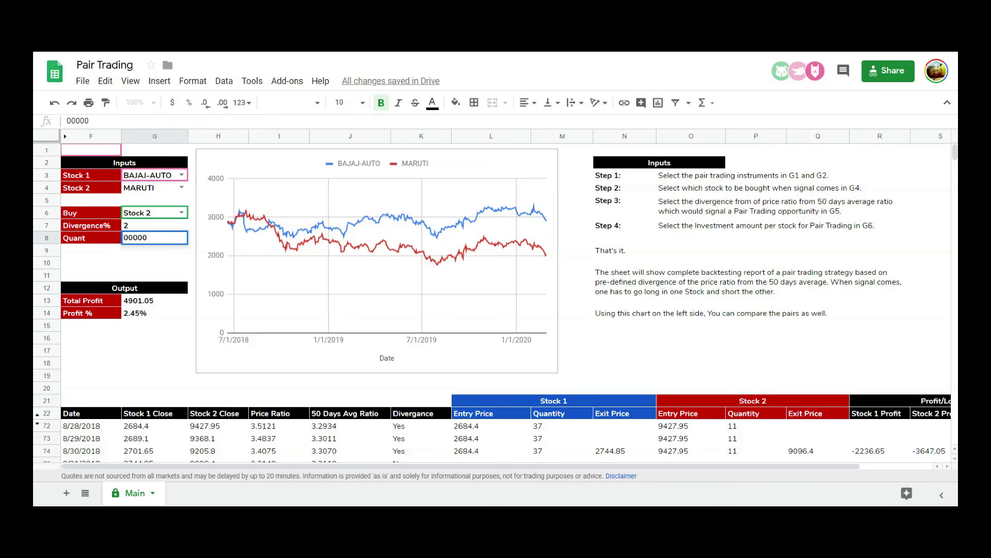
{"action": "type", "text": "2"}
{"action": "key", "text": "Return"}
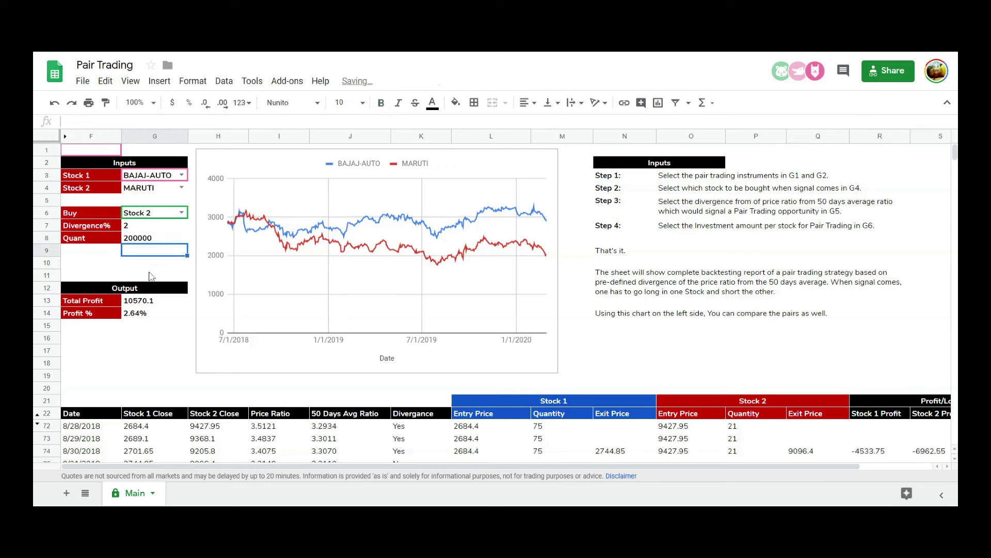
{"action": "scroll", "coordinate": [624, 343], "scroll_direction": "down", "scroll_amount": 4}
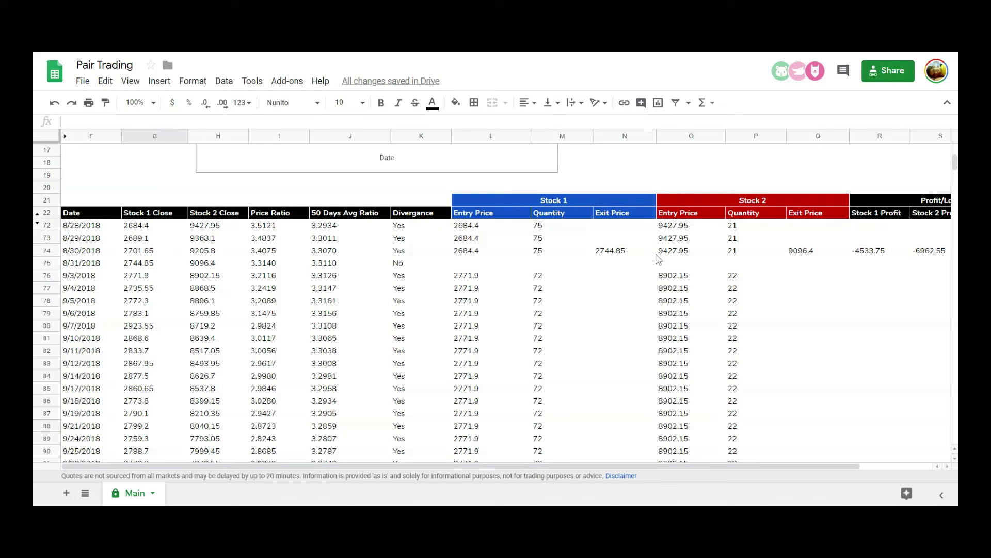
{"action": "left_click", "coordinate": [533, 468]}
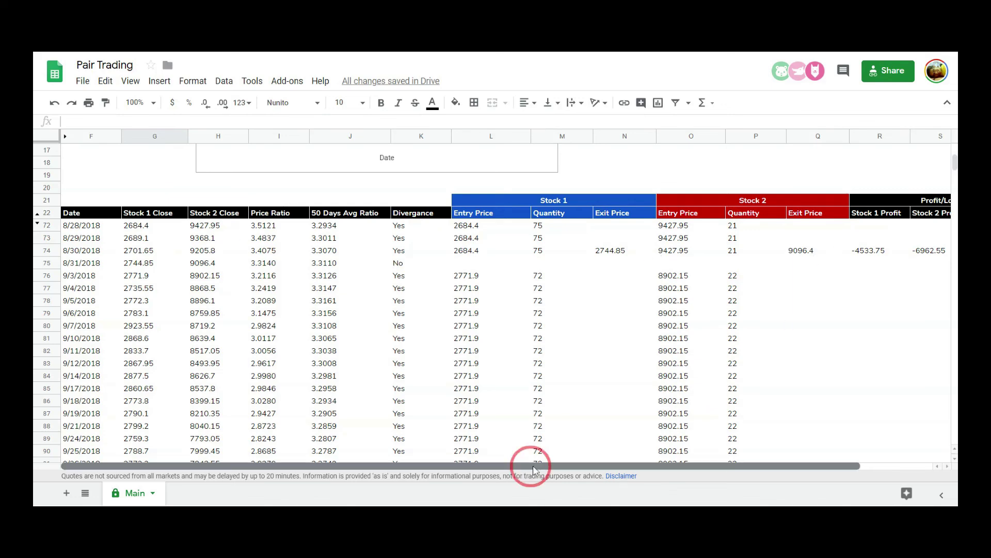
{"action": "left_click_drag", "start_coordinate": [533, 468], "coordinate": [661, 472]}
{"action": "scroll", "coordinate": [768, 339], "scroll_direction": "down", "scroll_amount": 5}
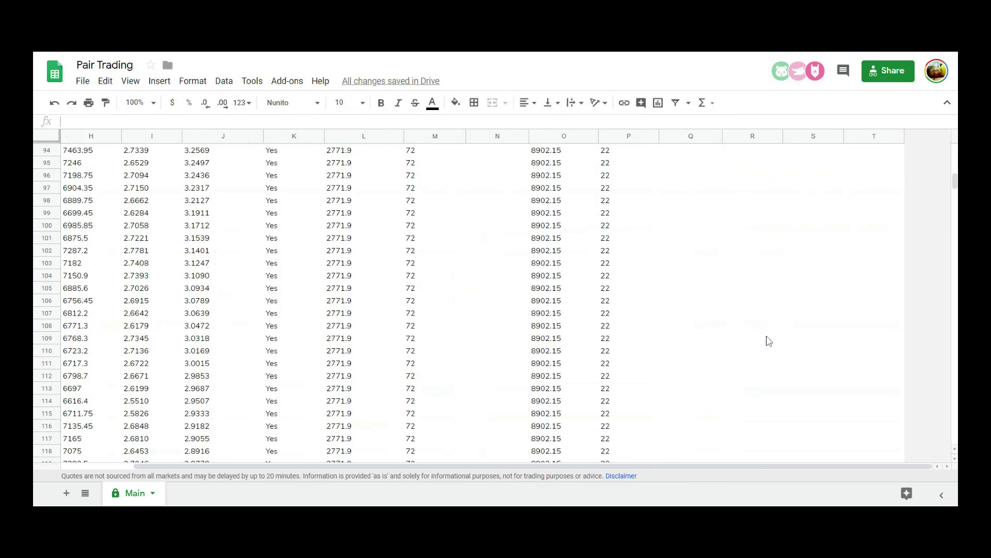
{"action": "scroll", "coordinate": [768, 339], "scroll_direction": "down", "scroll_amount": 8}
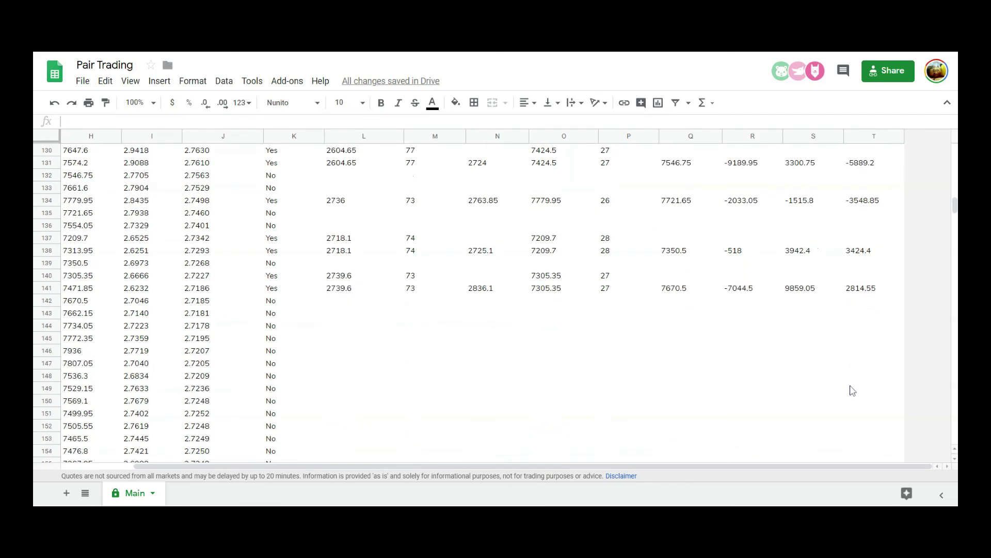
{"action": "scroll", "coordinate": [852, 391], "scroll_direction": "up", "scroll_amount": 11}
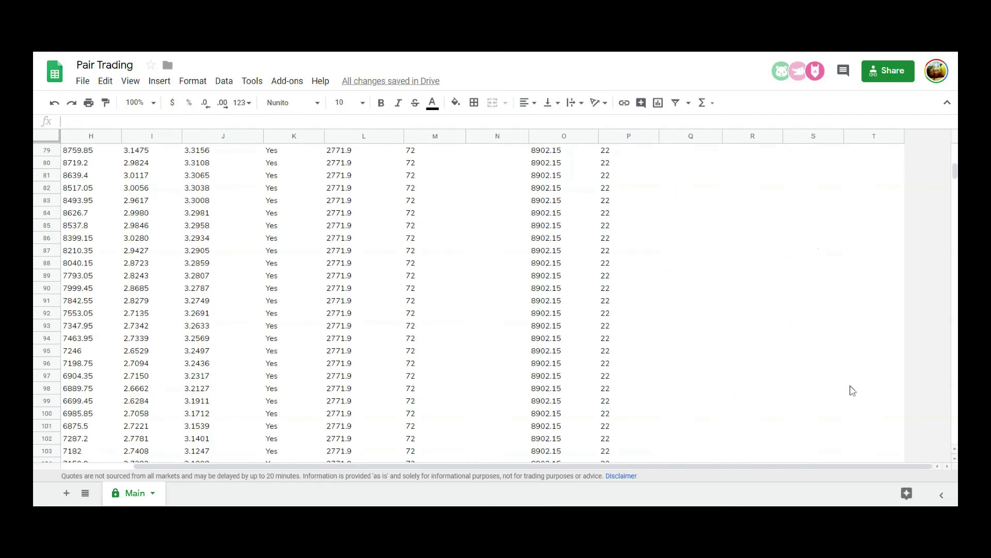
{"action": "scroll", "coordinate": [852, 391], "scroll_direction": "up", "scroll_amount": 3}
{"action": "left_click_drag", "start_coordinate": [598, 466], "coordinate": [411, 462]}
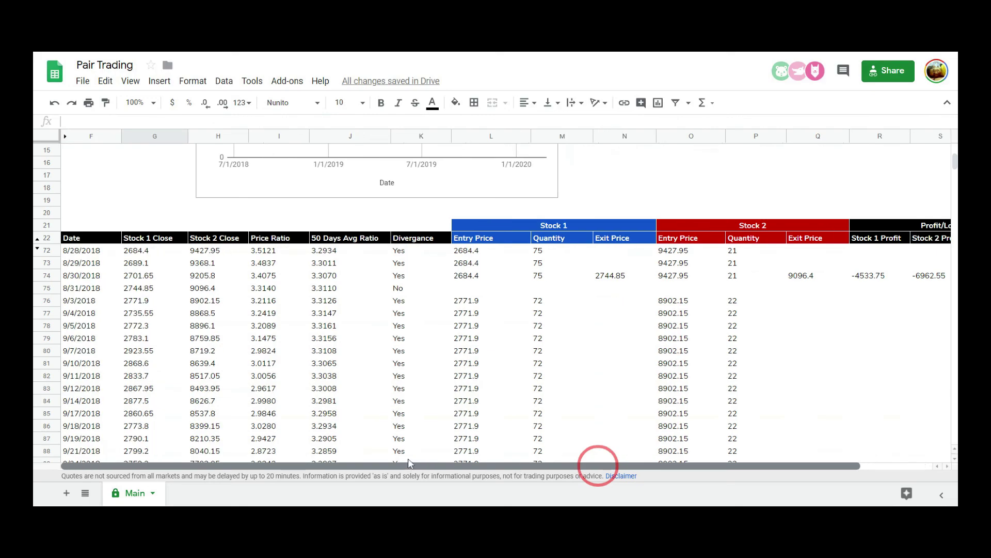
{"action": "scroll", "coordinate": [350, 388], "scroll_direction": "up", "scroll_amount": 5}
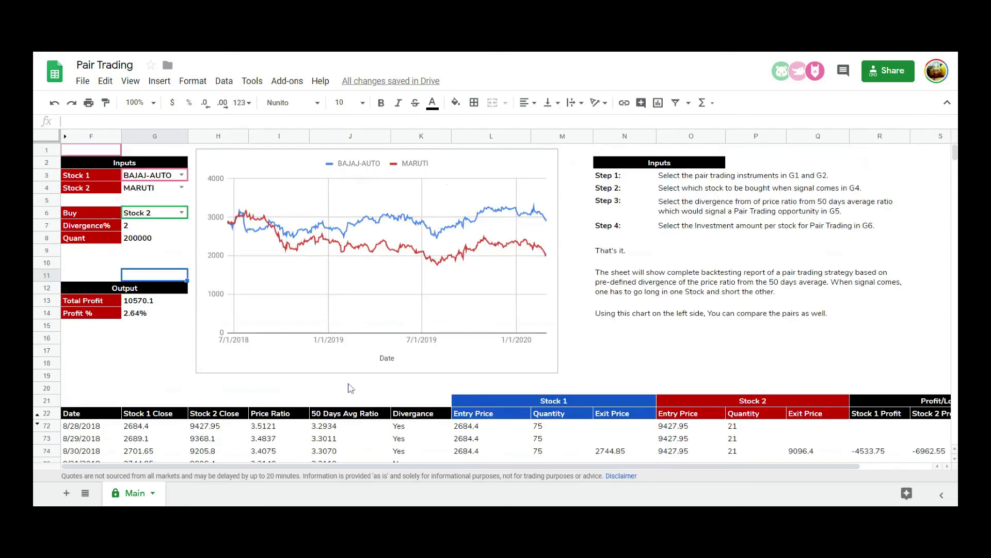